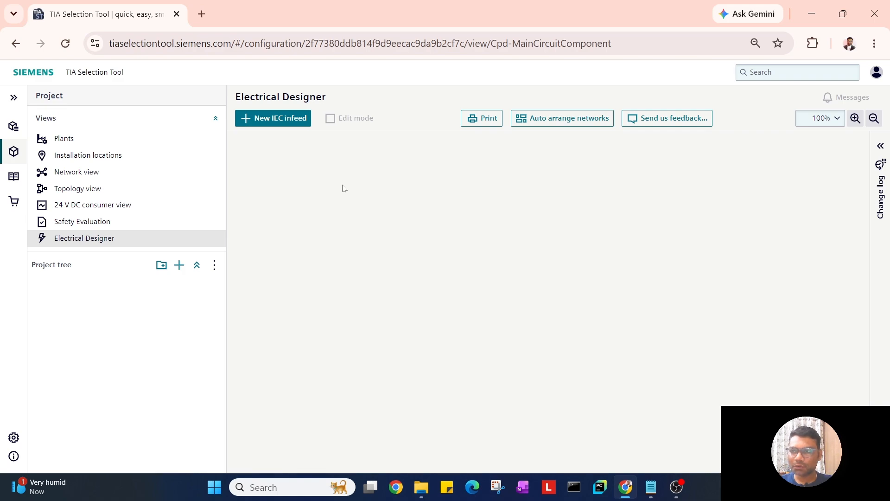
- Create a new IEC infeed with a frequency converter (VFD) branch and open the converter's configuration
{"action": "left_click", "coordinate": [273, 121]}
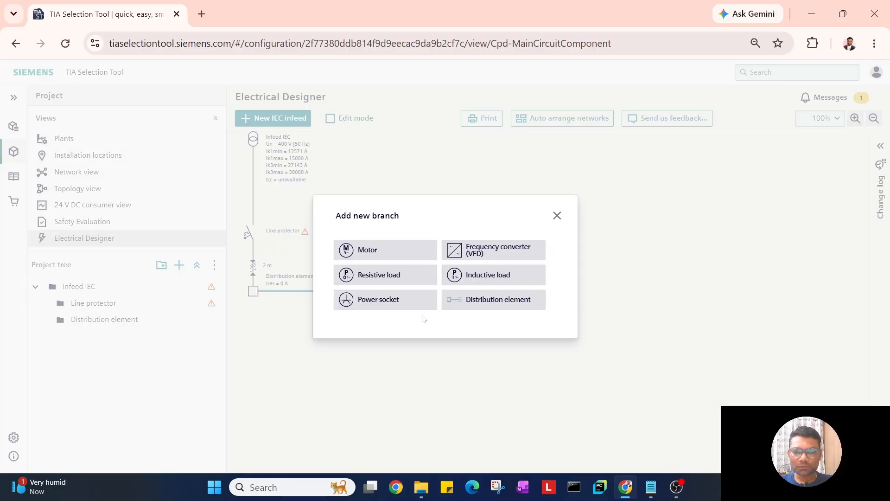
{"action": "left_click", "coordinate": [486, 255]}
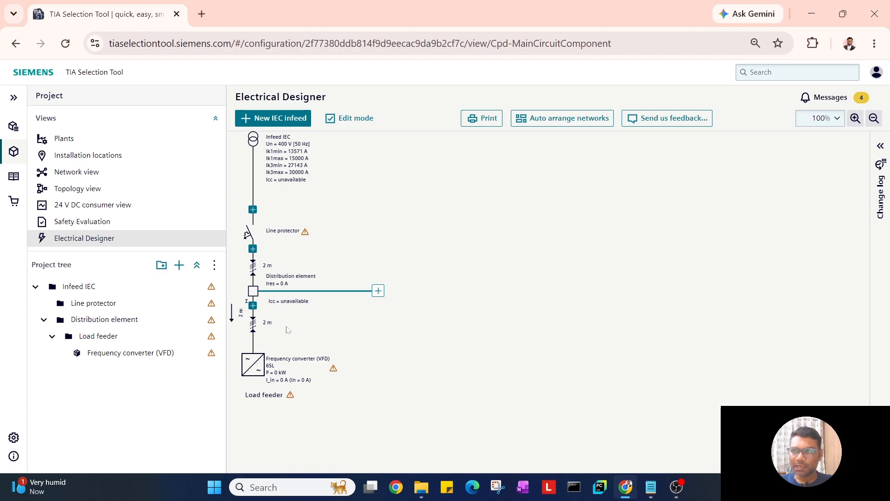
{"action": "double_click", "coordinate": [253, 365]}
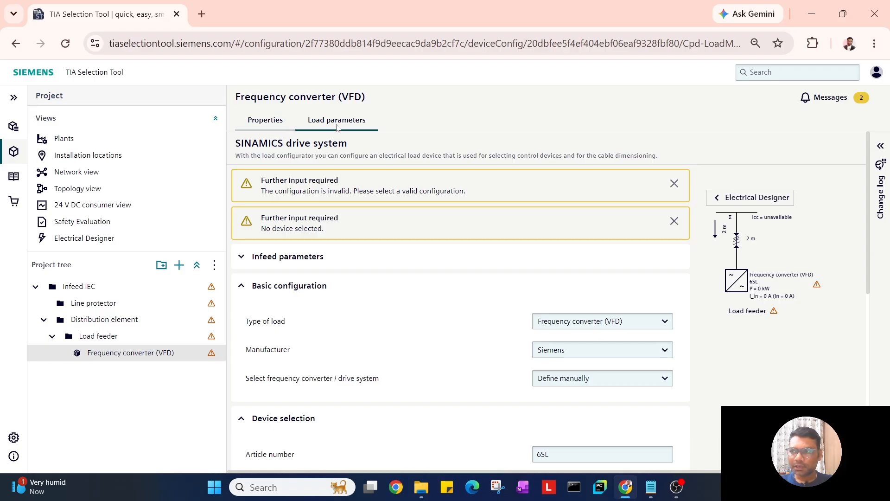
- Examine the frequency converter's general properties, its infeed and basic configuration options, and the list of selectable devices
{"action": "left_click", "coordinate": [274, 132]}
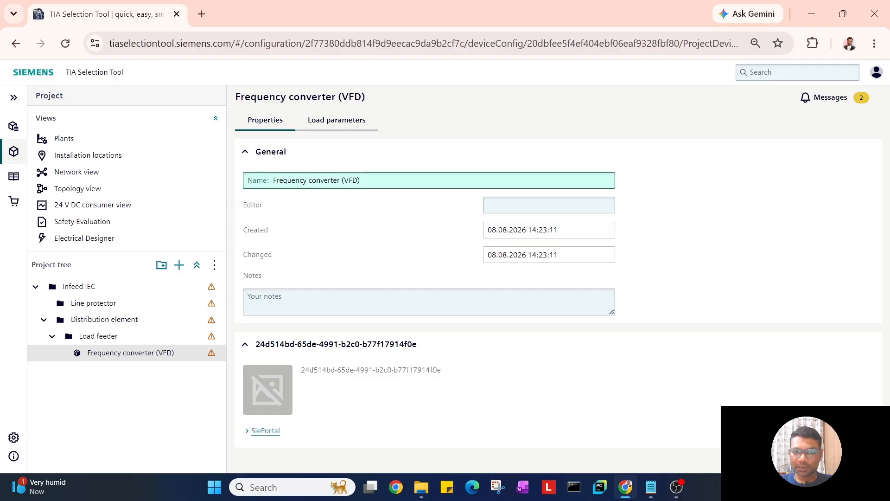
{"action": "left_click", "coordinate": [336, 119]}
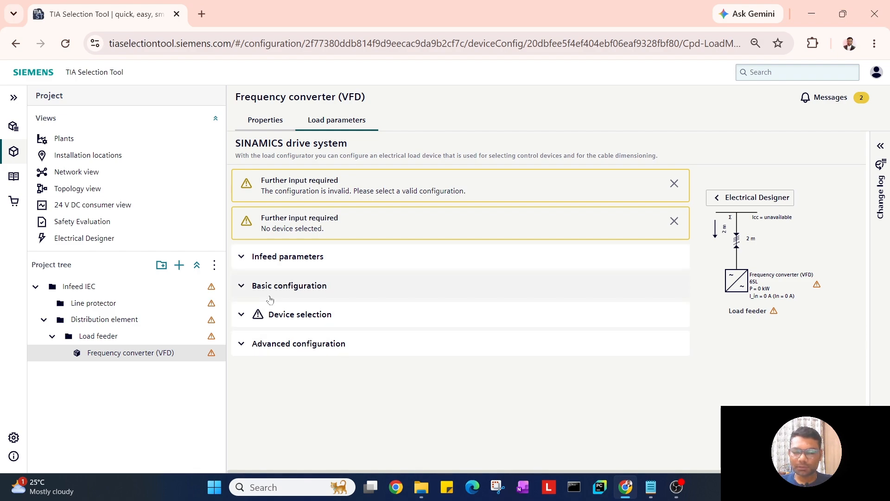
{"action": "left_click", "coordinate": [240, 259]}
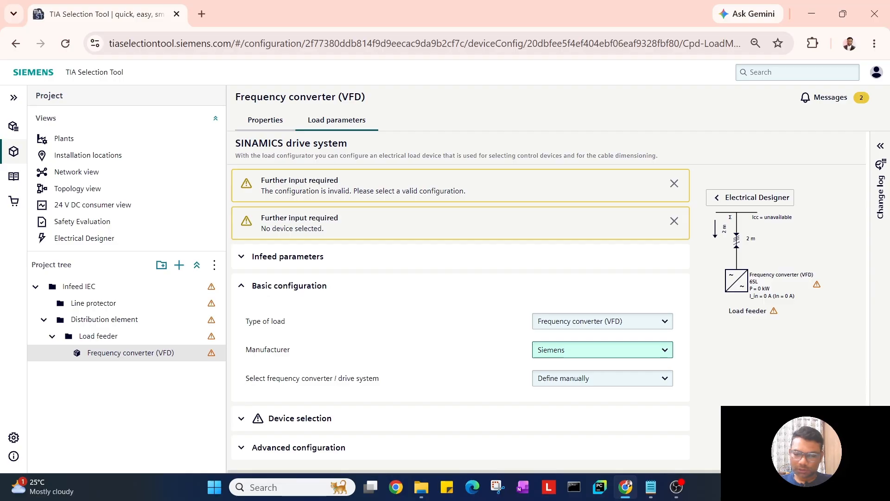
{"action": "left_click", "coordinate": [593, 350]}
{"action": "left_click", "coordinate": [494, 369]}
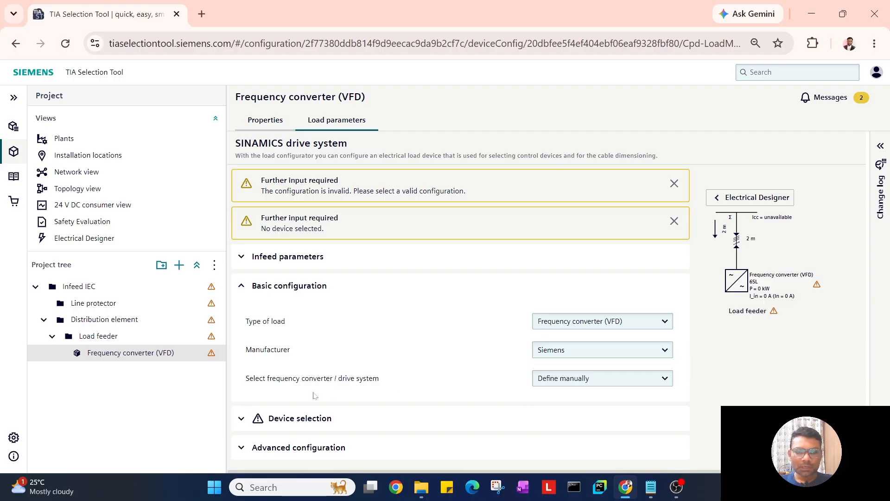
{"action": "left_click", "coordinate": [588, 378]}
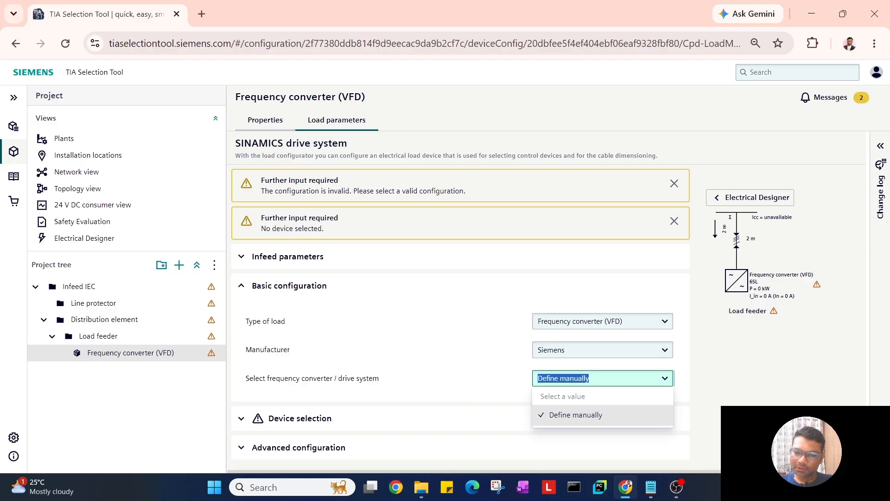
{"action": "left_click", "coordinate": [493, 379]}
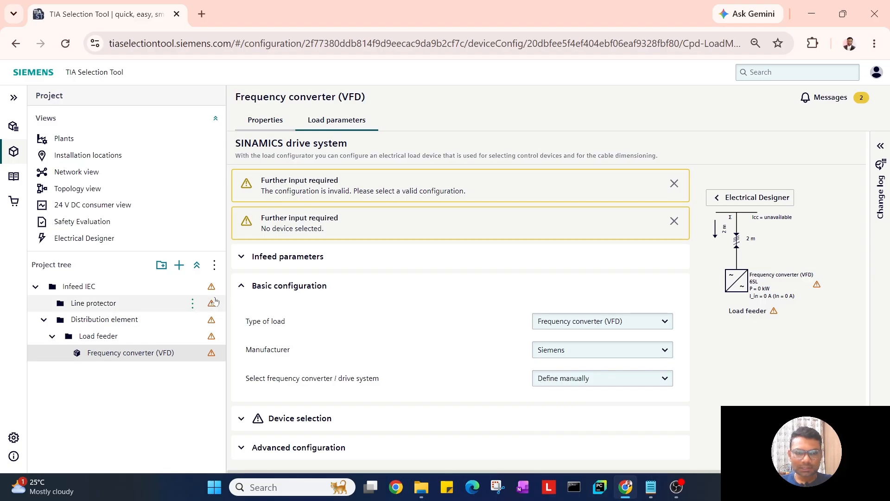
{"action": "left_click", "coordinate": [241, 285]}
{"action": "left_click", "coordinate": [242, 315]}
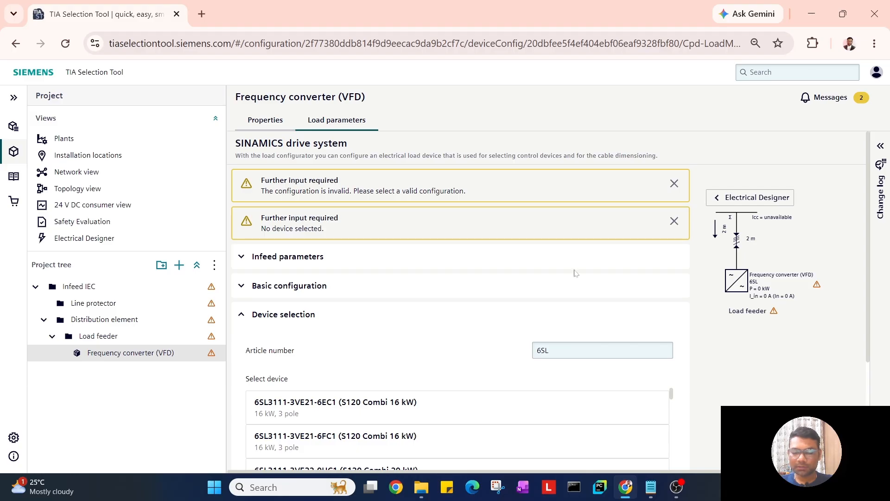
{"action": "scroll", "coordinate": [461, 328], "scroll_direction": "down", "scroll_amount": 3}
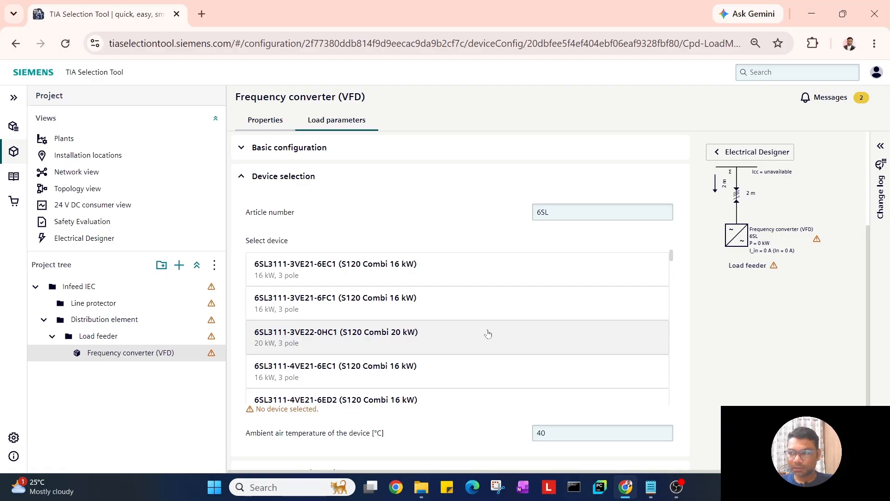
- Choose the S120 Combi 16 kW converter by entering article number 6SL3111-3ve21-6ec1
{"action": "left_click", "coordinate": [568, 212]}
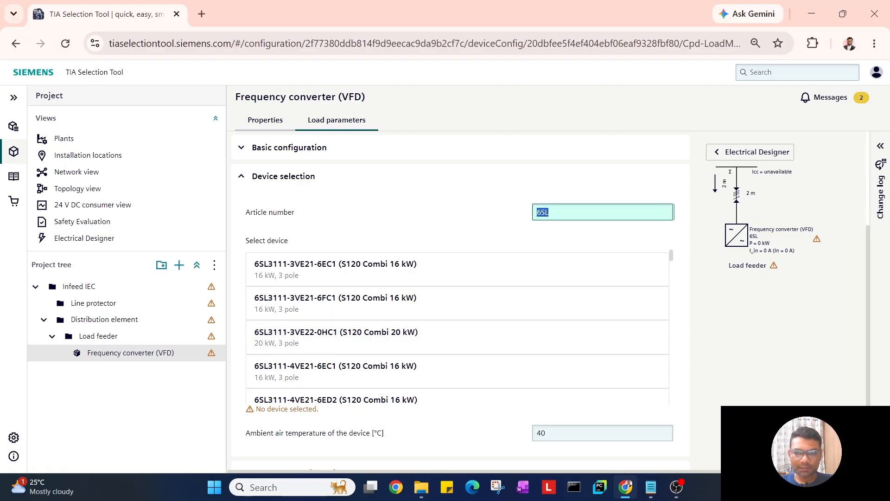
{"action": "left_click", "coordinate": [568, 213]}
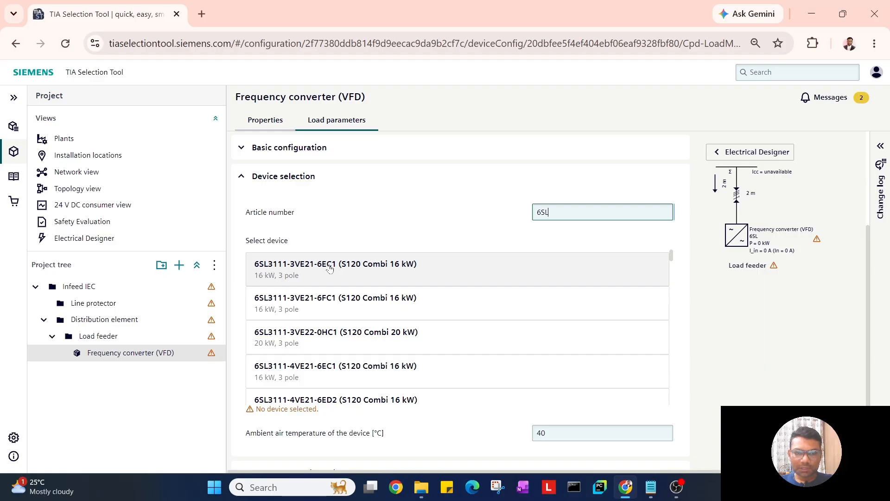
{"action": "left_click", "coordinate": [549, 212]}
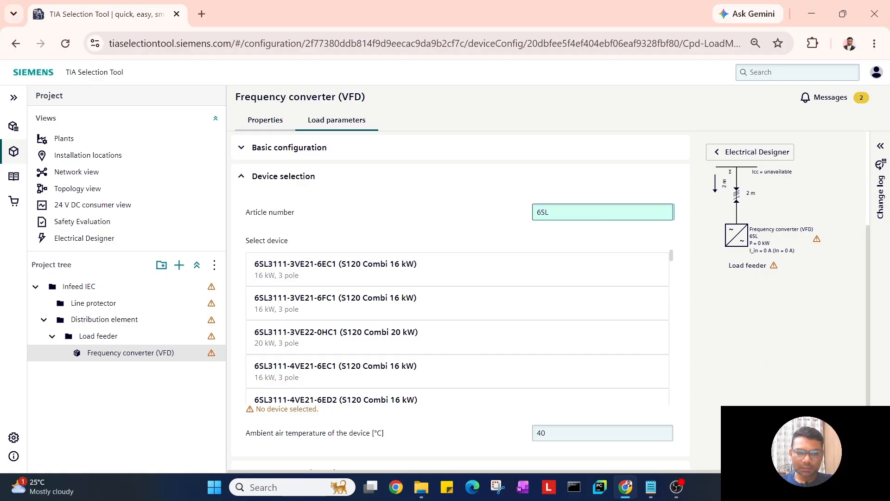
{"action": "type", "text": "3111-3ve21-6ec1"}
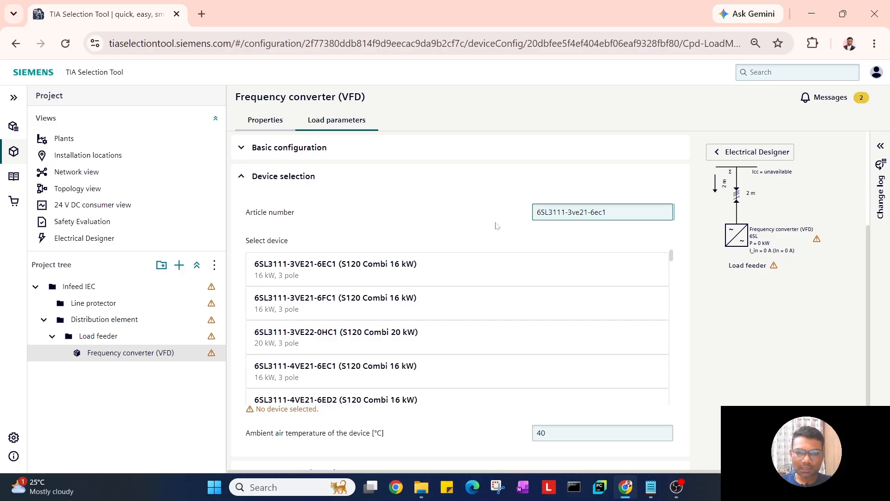
{"action": "left_click", "coordinate": [511, 227]}
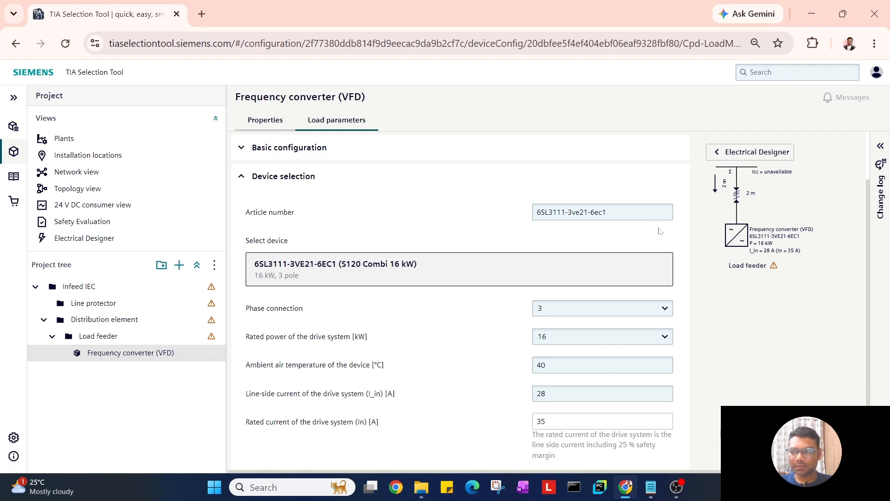
- Shorten the article number filter to 6SL and select the 6SL3111-3VE22-0HC1 (S120 Combi 20 kW) device for the frequency converter
{"action": "triple_click", "coordinate": [638, 214]}
{"action": "left_click", "coordinate": [638, 213]}
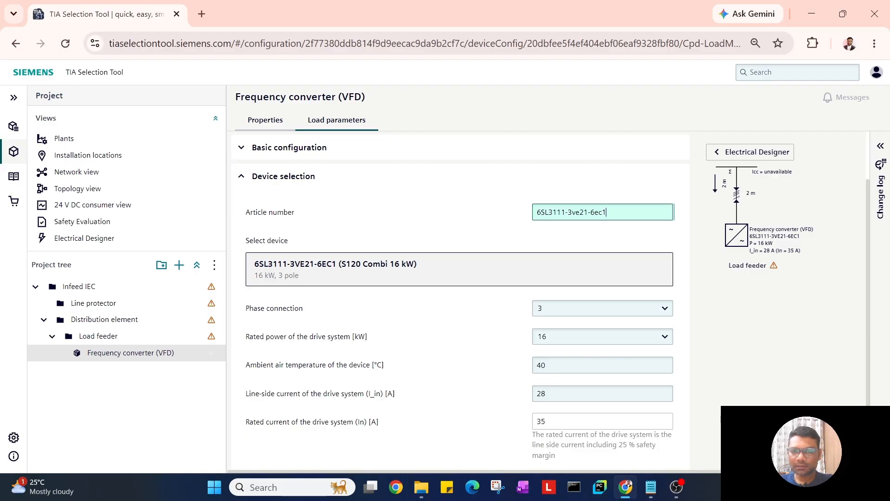
{"action": "key", "text": "BackSpace"}
{"action": "key", "text": "BackSpace"}
{"action": "key", "text": "BackSpace"}
{"action": "key", "text": "BackSpace"}
{"action": "key", "text": "BackSpace"}
{"action": "key", "text": "BackSpace"}
{"action": "key", "text": "BackSpace"}
{"action": "key", "text": "BackSpace"}
{"action": "key", "text": "BackSpace"}
{"action": "key", "text": "BackSpace"}
{"action": "key", "text": "BackSpace"}
{"action": "key", "text": "BackSpace"}
{"action": "key", "text": "BackSpace"}
{"action": "key", "text": "BackSpace"}
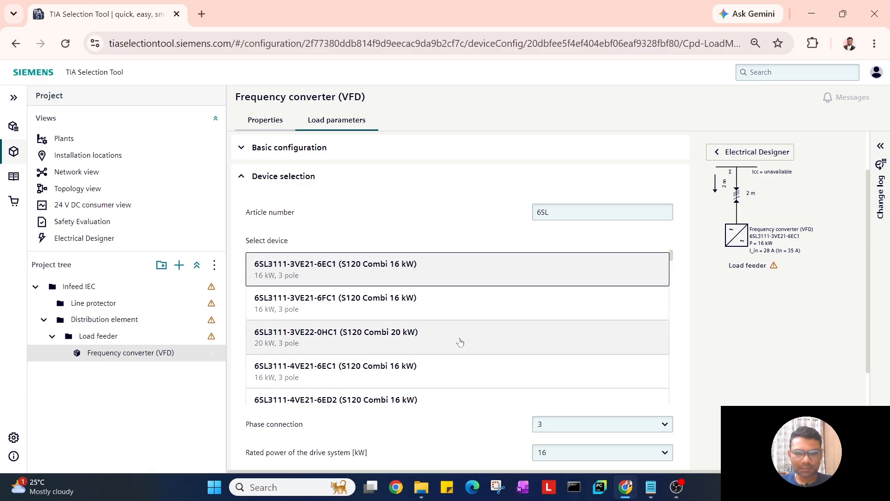
{"action": "left_click", "coordinate": [538, 342]}
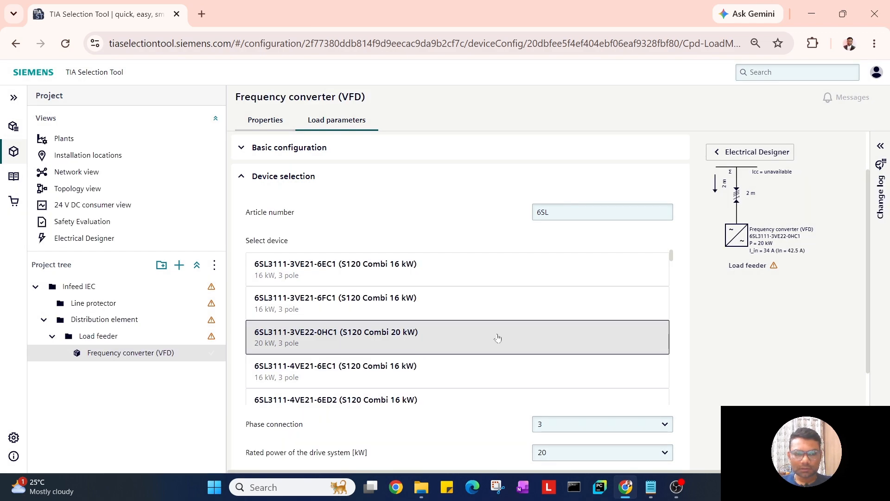
{"action": "scroll", "coordinate": [497, 338], "scroll_direction": "down", "scroll_amount": 2}
{"action": "scroll", "coordinate": [707, 338], "scroll_direction": "down", "scroll_amount": 3}
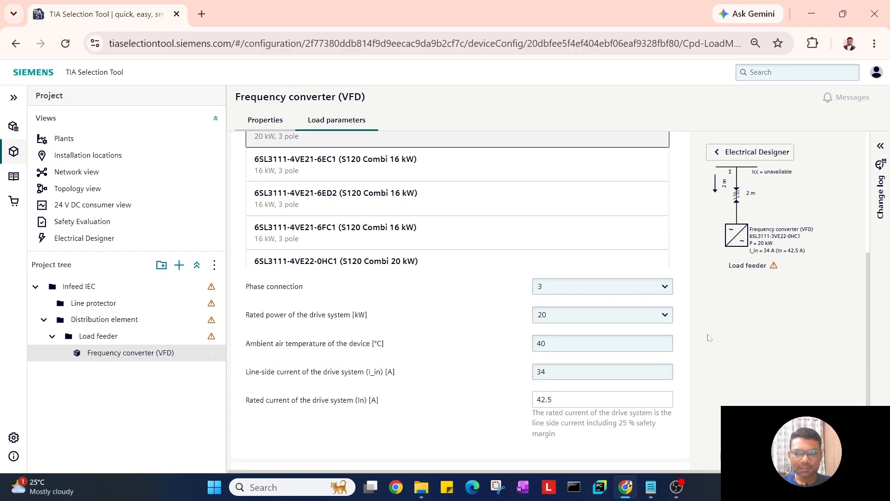
{"action": "scroll", "coordinate": [708, 338], "scroll_direction": "down", "scroll_amount": 1}
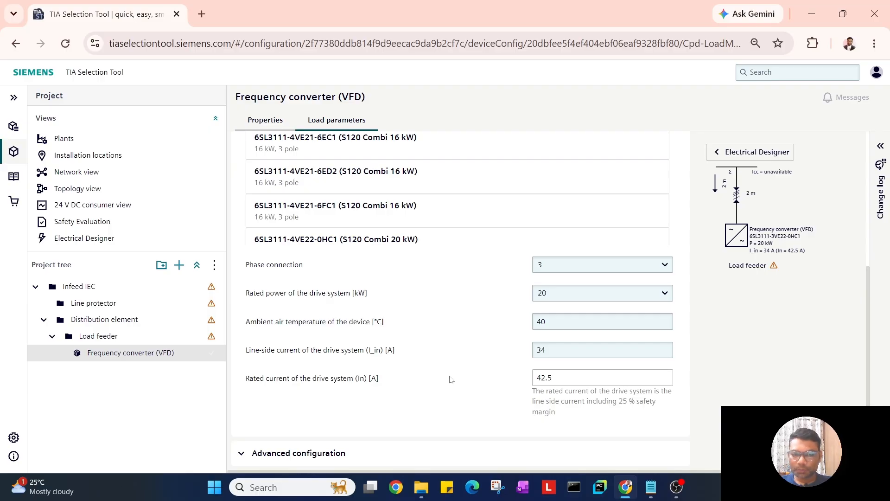
- Examine the converter's advanced configuration, including the choices for the location of the load
{"action": "left_click", "coordinate": [327, 452]}
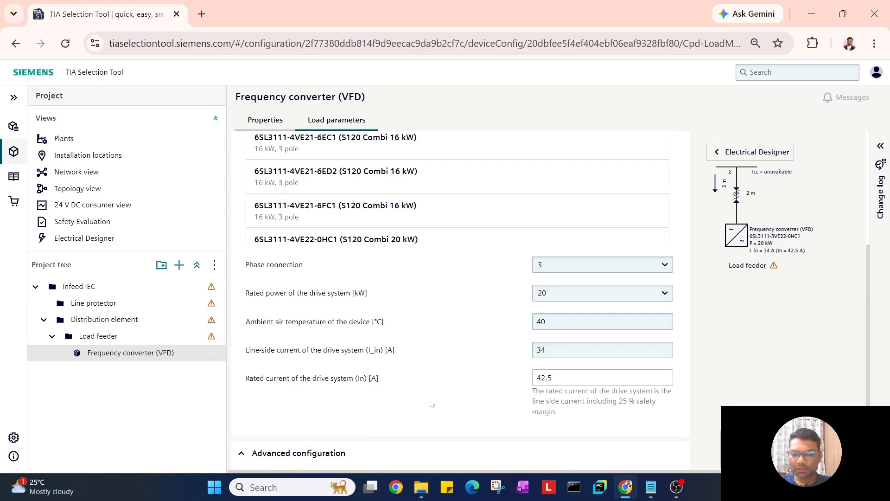
{"action": "scroll", "coordinate": [442, 366], "scroll_direction": "down", "scroll_amount": 2}
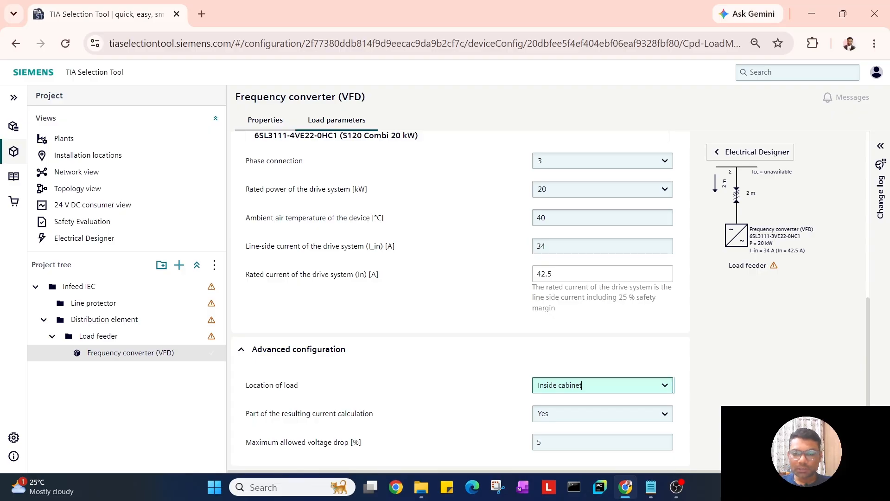
{"action": "left_click", "coordinate": [580, 386]}
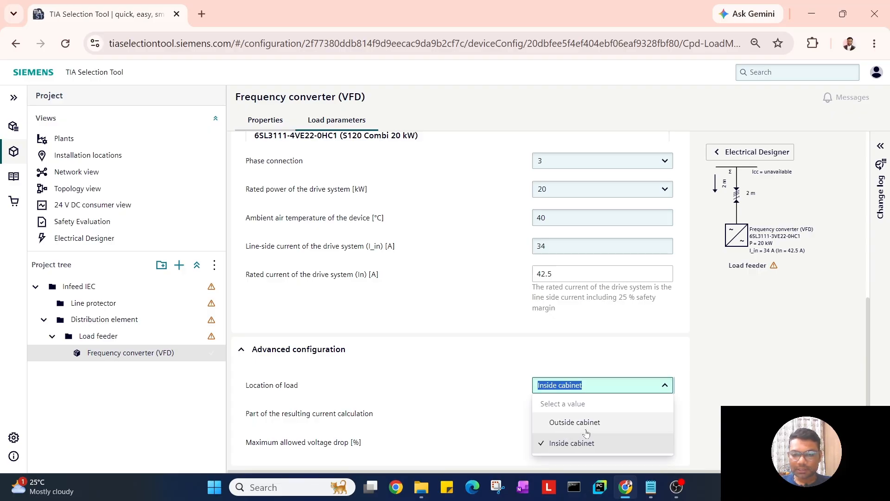
{"action": "left_click", "coordinate": [446, 386]}
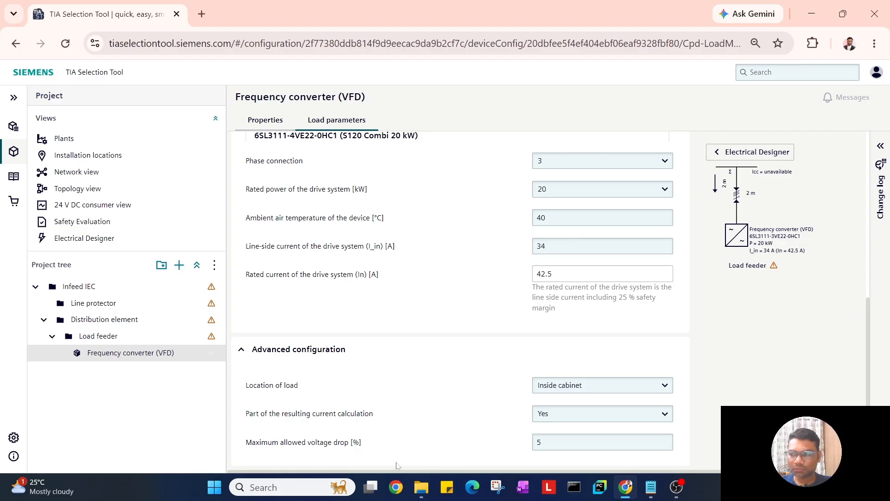
- Return to the Electrical Designer diagram and add the suggested approved protection device to the load feeder above the frequency converter
{"action": "left_click", "coordinate": [754, 267]}
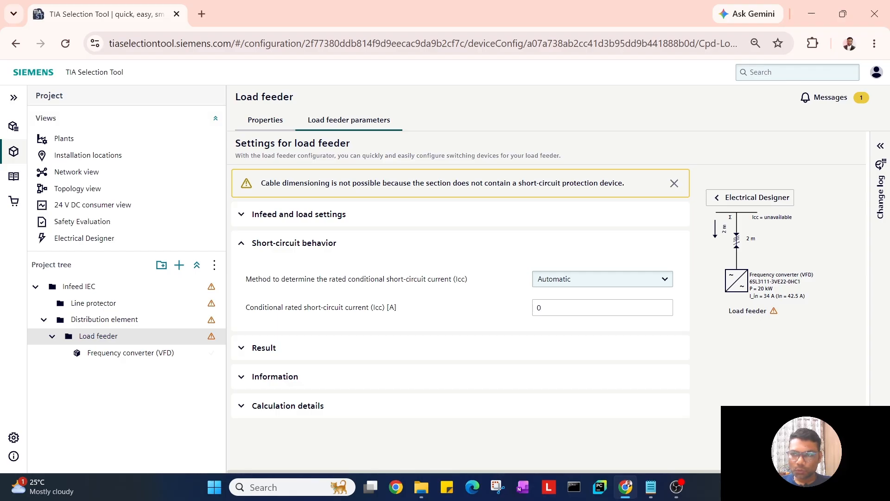
{"action": "left_click", "coordinate": [758, 200]}
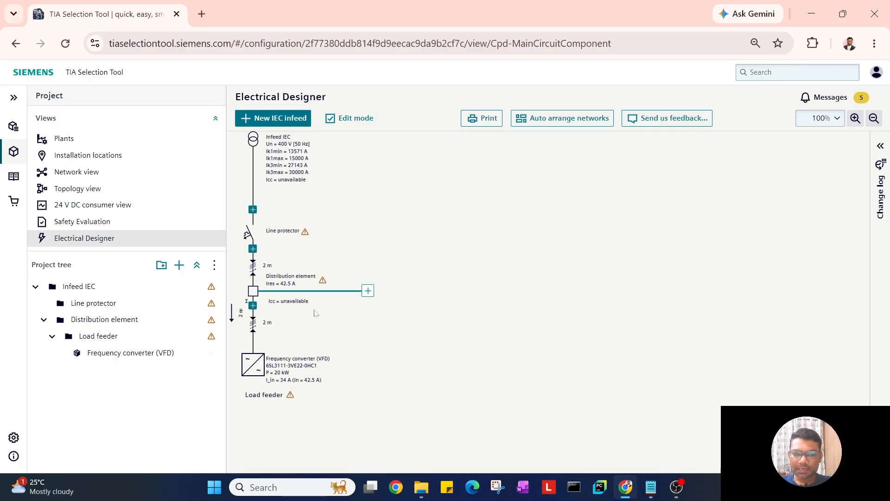
{"action": "left_click", "coordinate": [252, 305]}
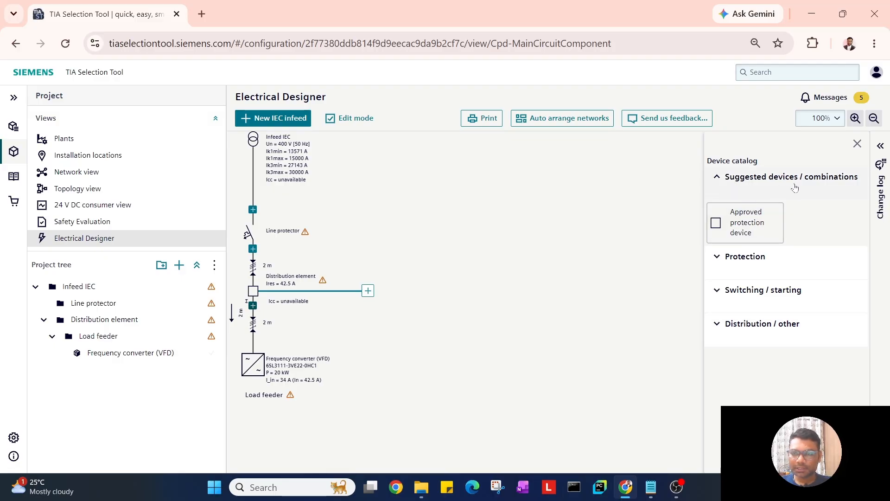
{"action": "left_click", "coordinate": [764, 236]}
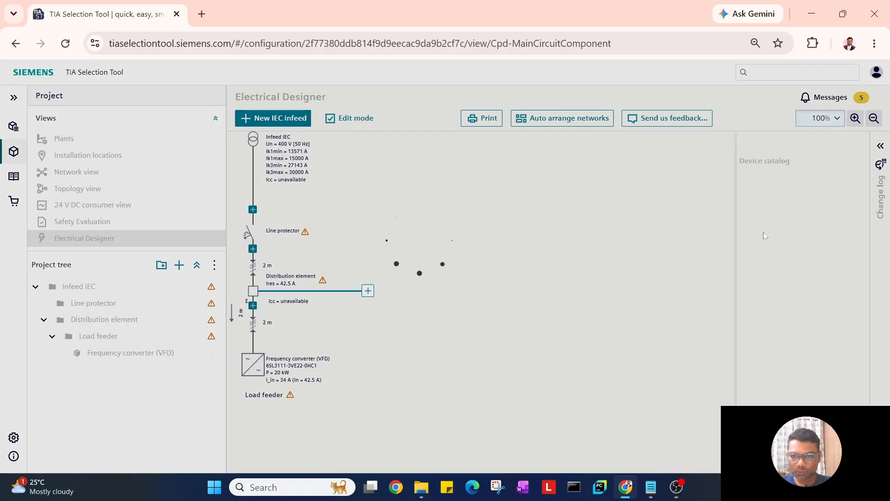